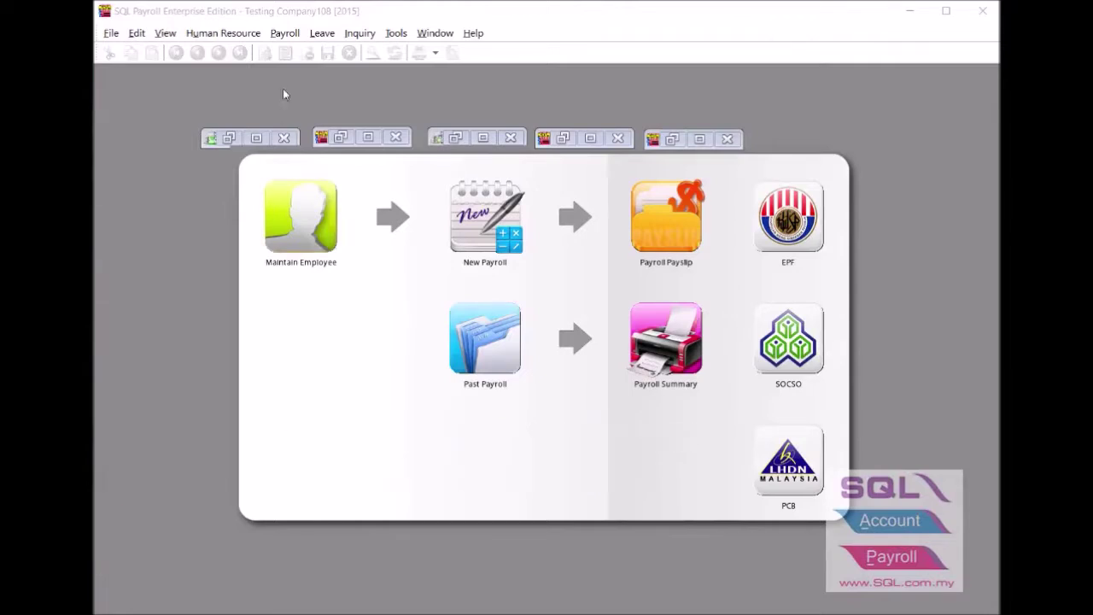
# Save a pending ADVANCE of 500.00 for employee 003, dated 02/11/2015.
pyautogui.click(283, 33)
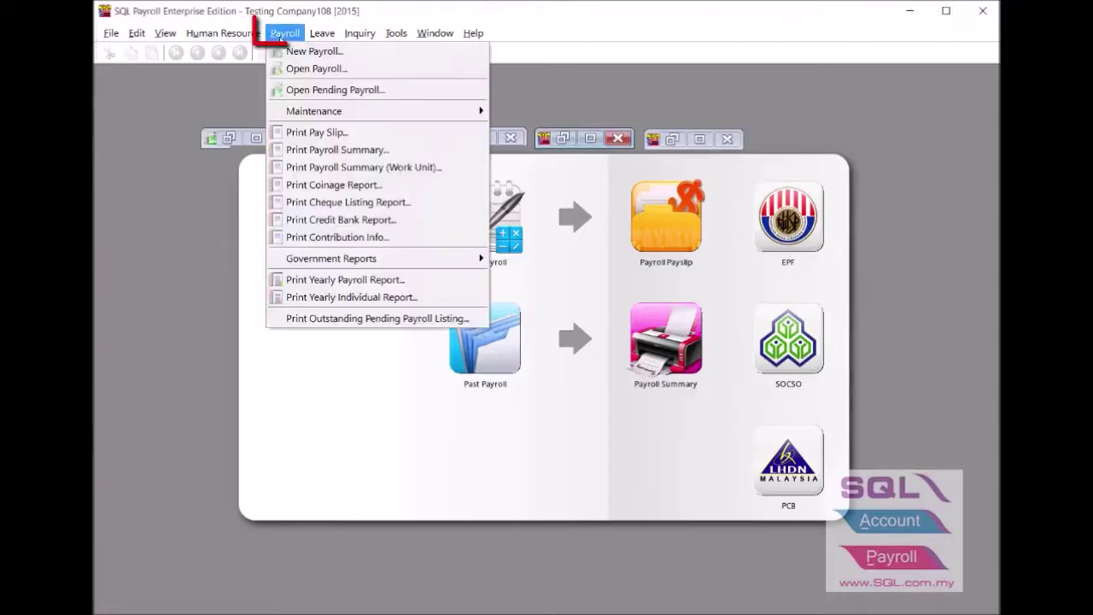
pyautogui.click(295, 92)
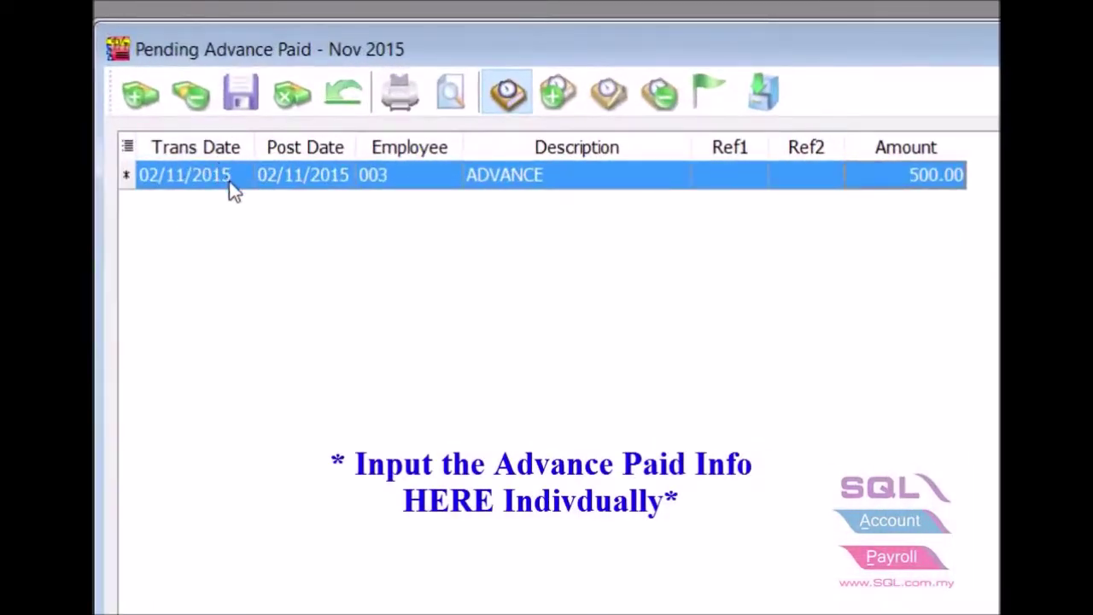
pyautogui.click(447, 175)
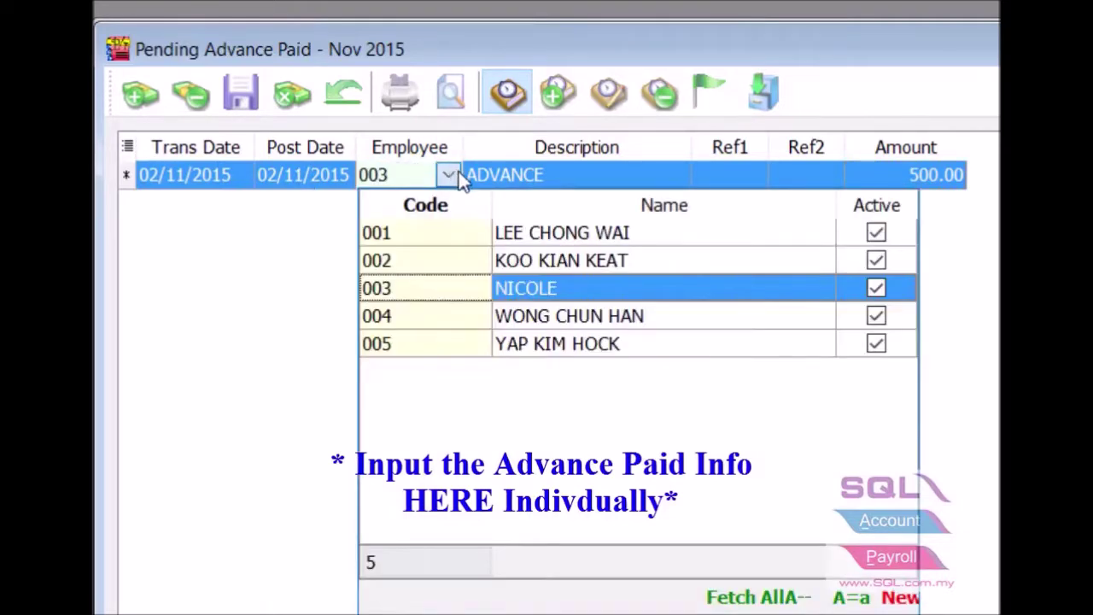
pyautogui.click(596, 175)
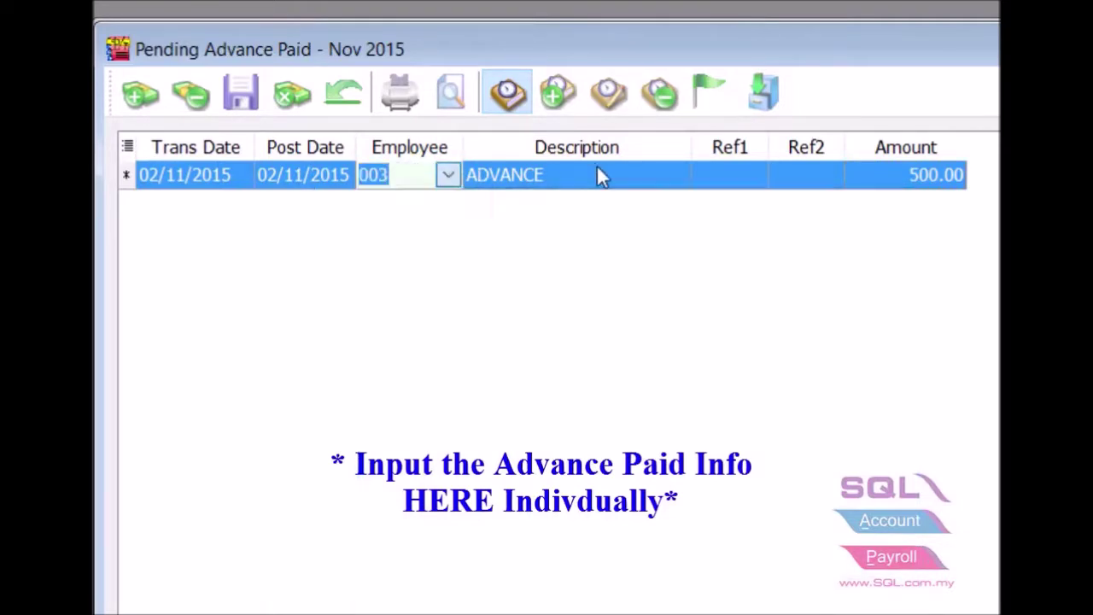
pyautogui.click(921, 176)
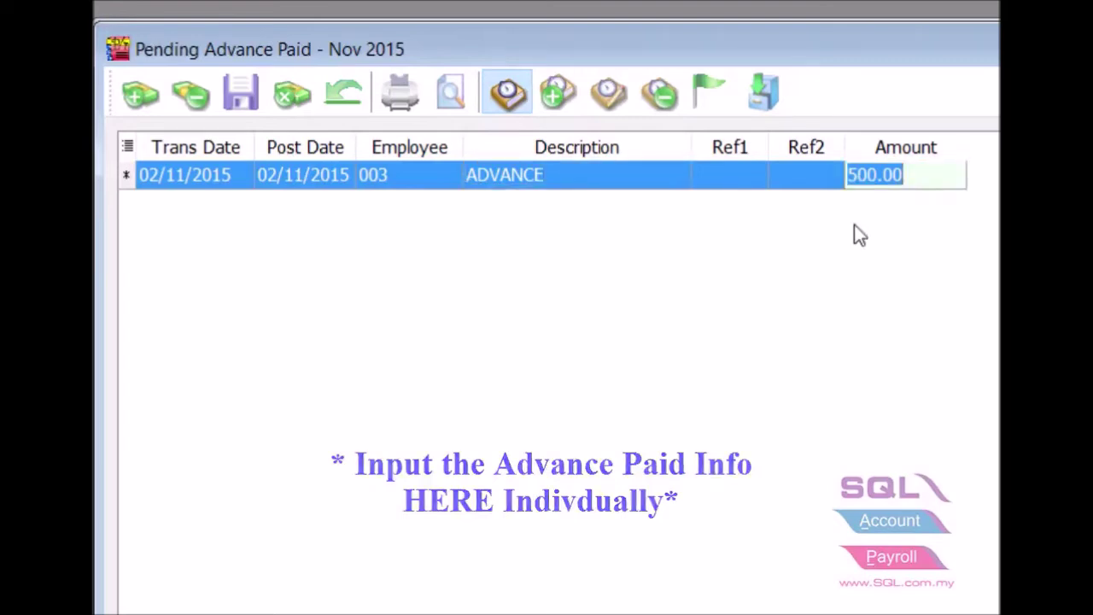
pyautogui.click(241, 94)
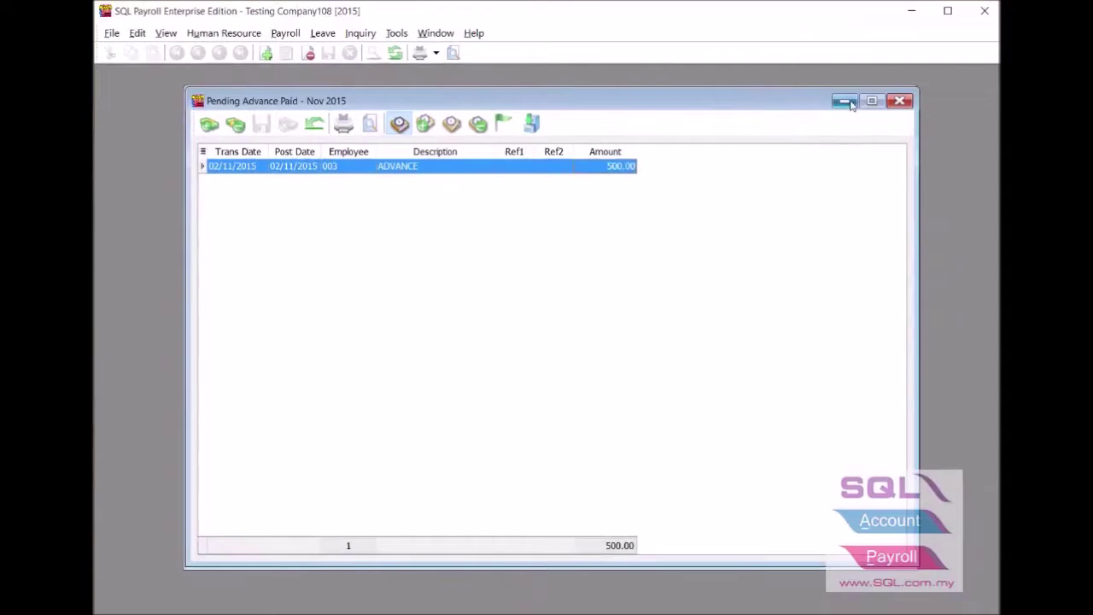
pyautogui.click(844, 100)
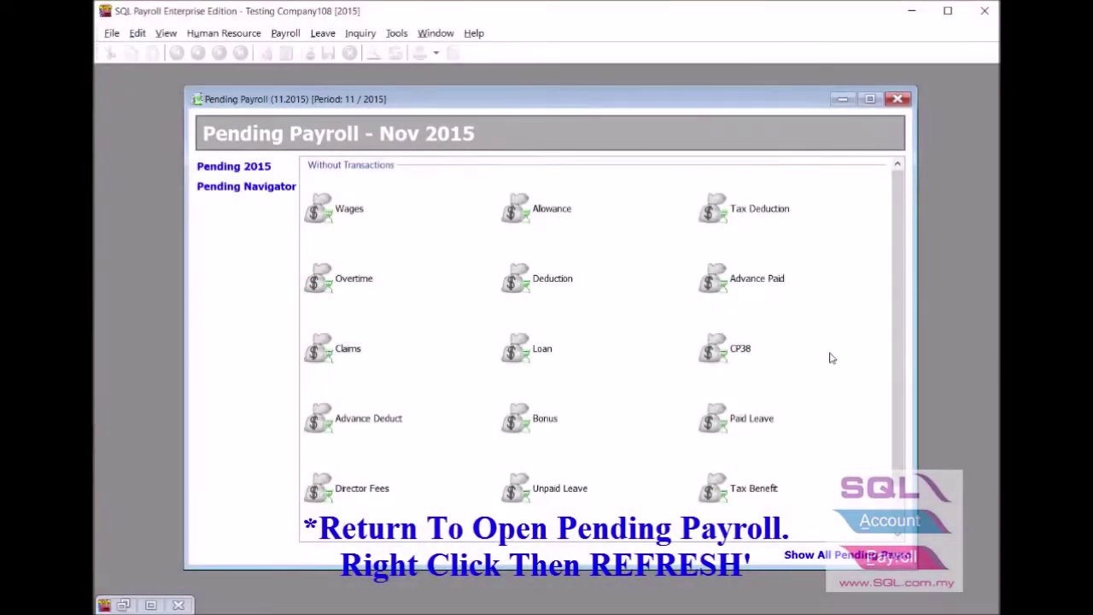
# Refresh the Nov 2015 pending payroll list so Advance Paid and Advance Deduct appear.
pyautogui.rightClick(830, 359)
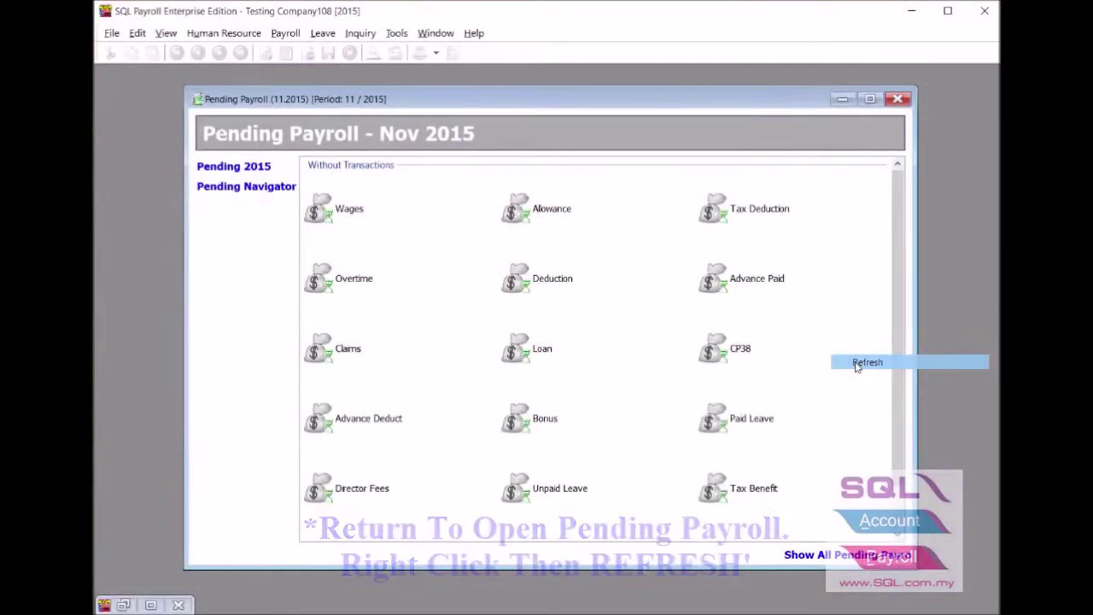
pyautogui.click(863, 363)
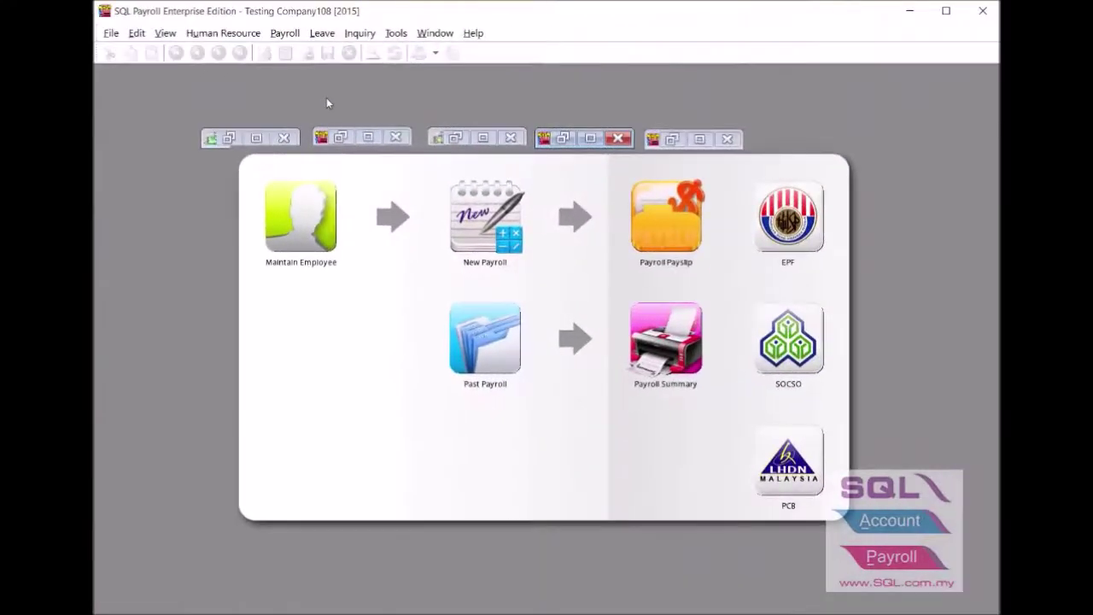
# Start a new payroll processed 02/11/2015 to 02/11/2015 from Monthly Fixed Allowance / Pending Payroll.
pyautogui.click(282, 35)
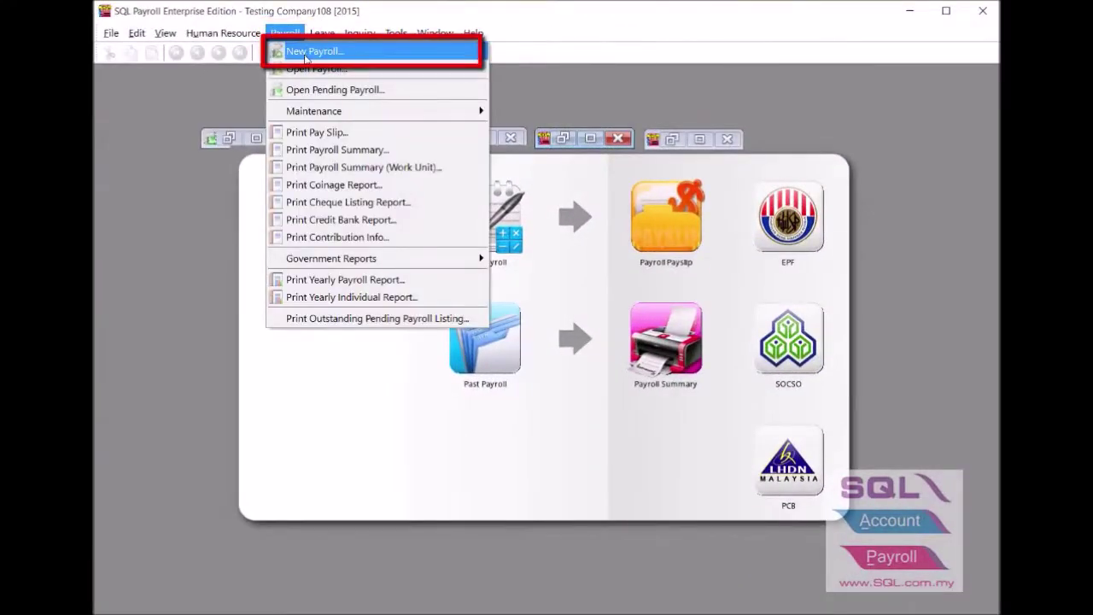
pyautogui.click(305, 53)
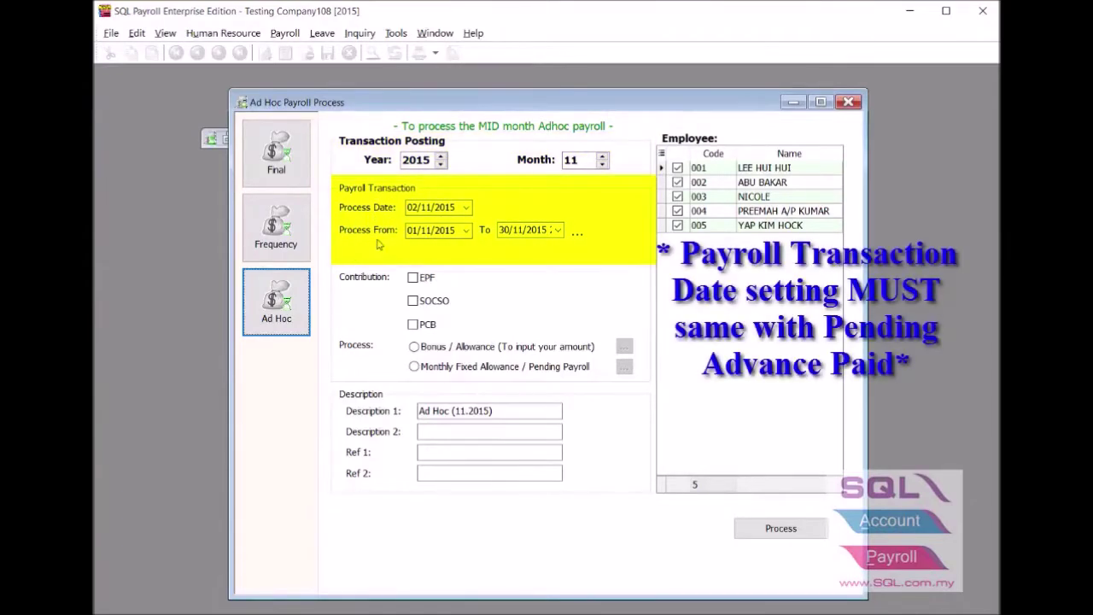
pyautogui.click(466, 231)
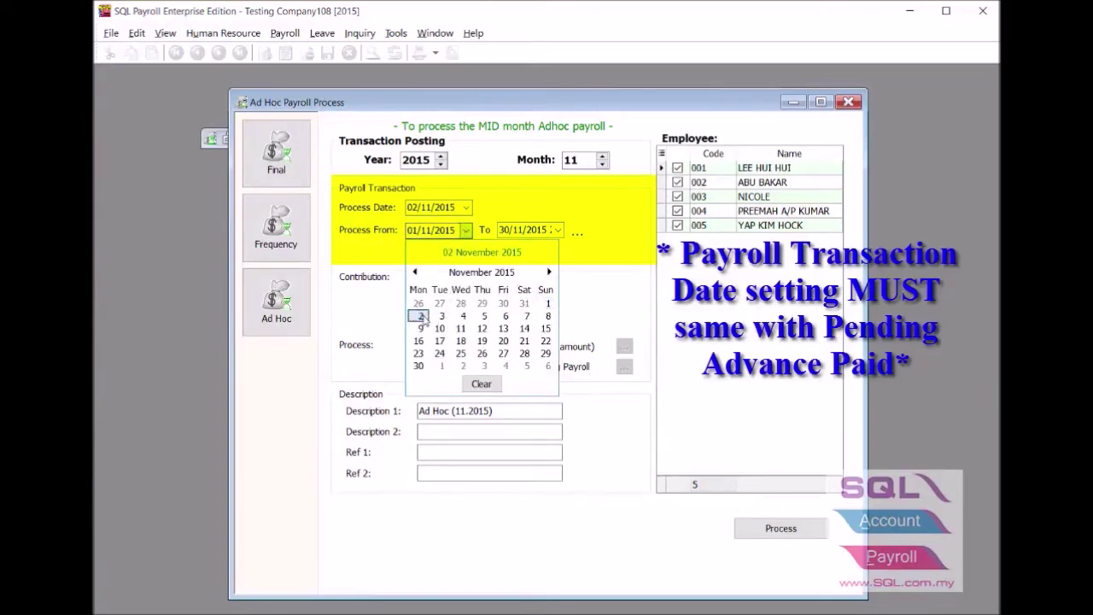
pyautogui.click(419, 316)
pyautogui.click(558, 229)
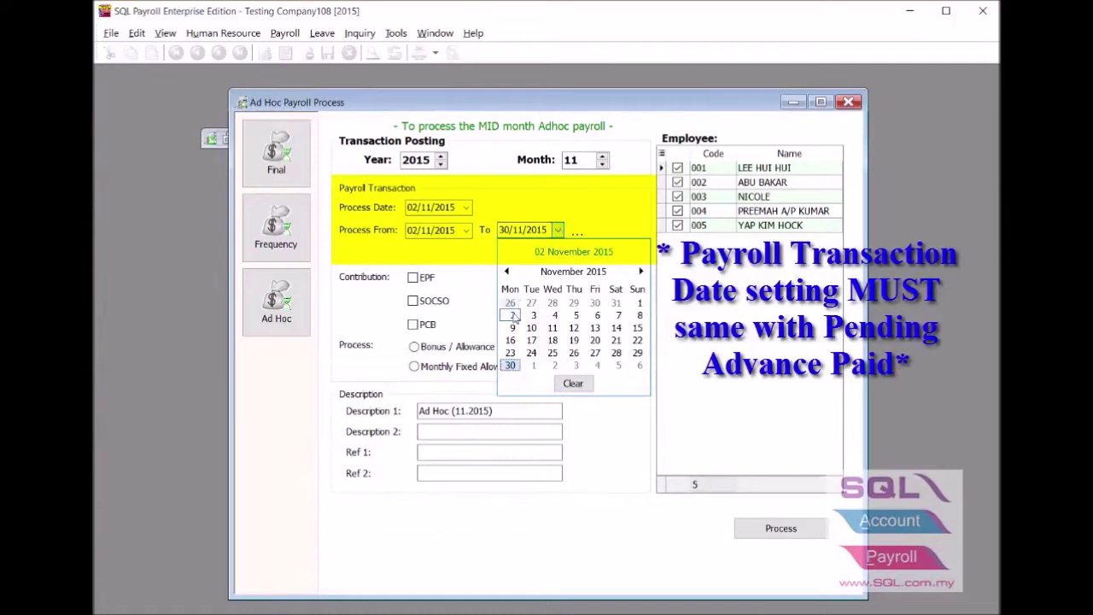
pyautogui.click(515, 316)
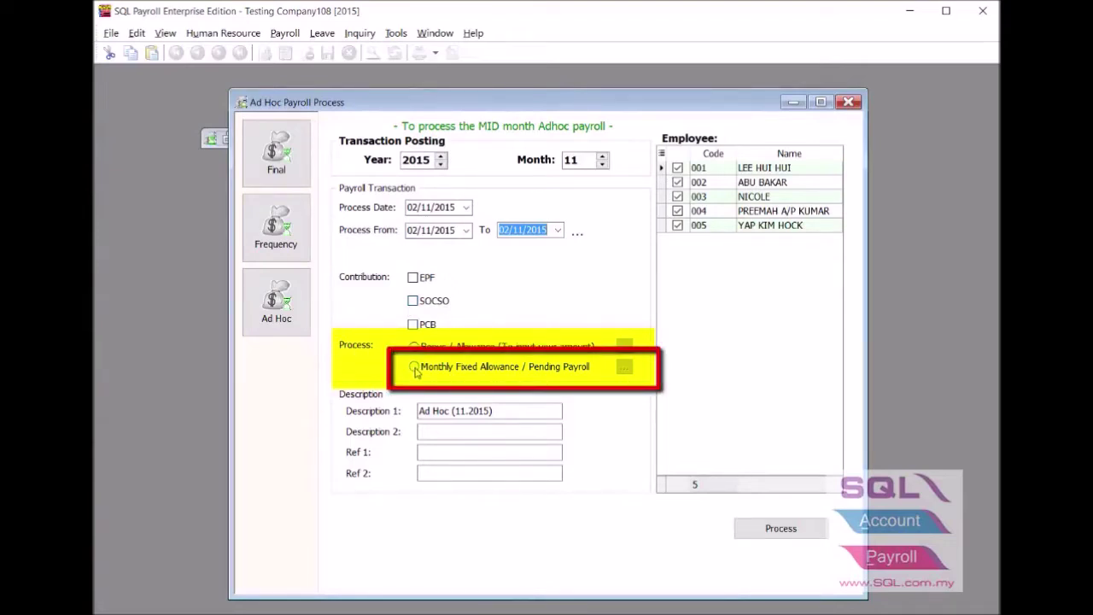
pyautogui.click(416, 368)
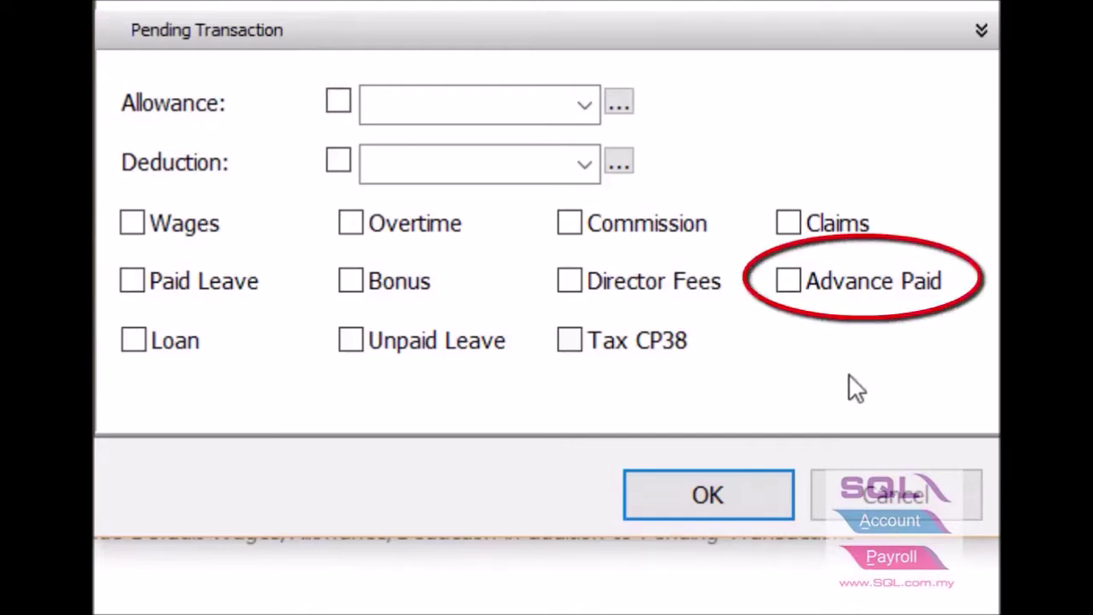
# Process the ad hoc run with pending Advance Paid only, for employee 003 alone.
pyautogui.click(789, 282)
pyautogui.click(720, 489)
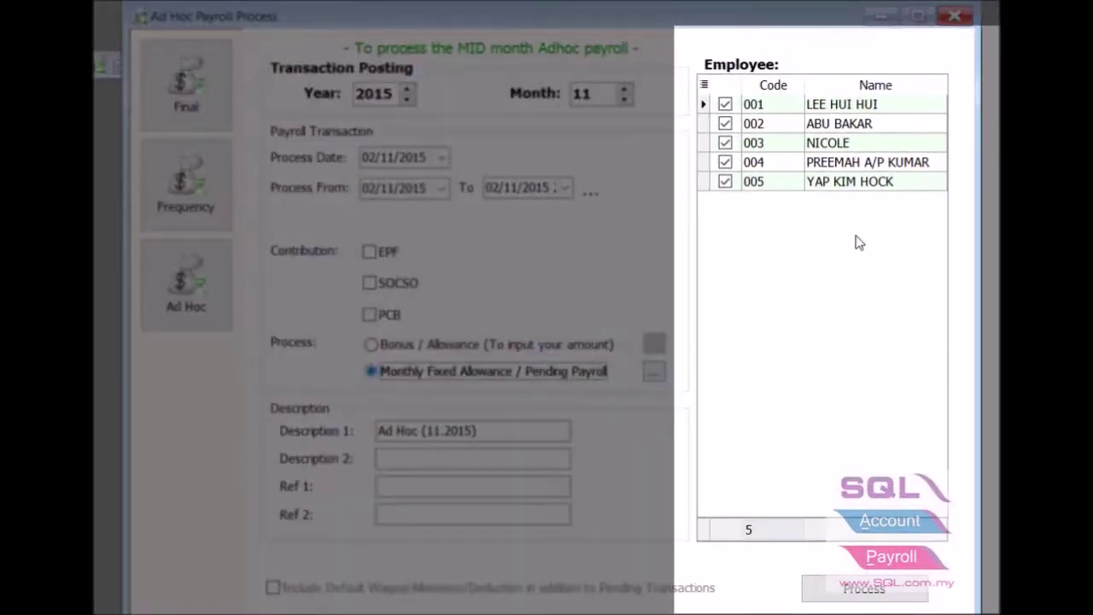
pyautogui.rightClick(846, 142)
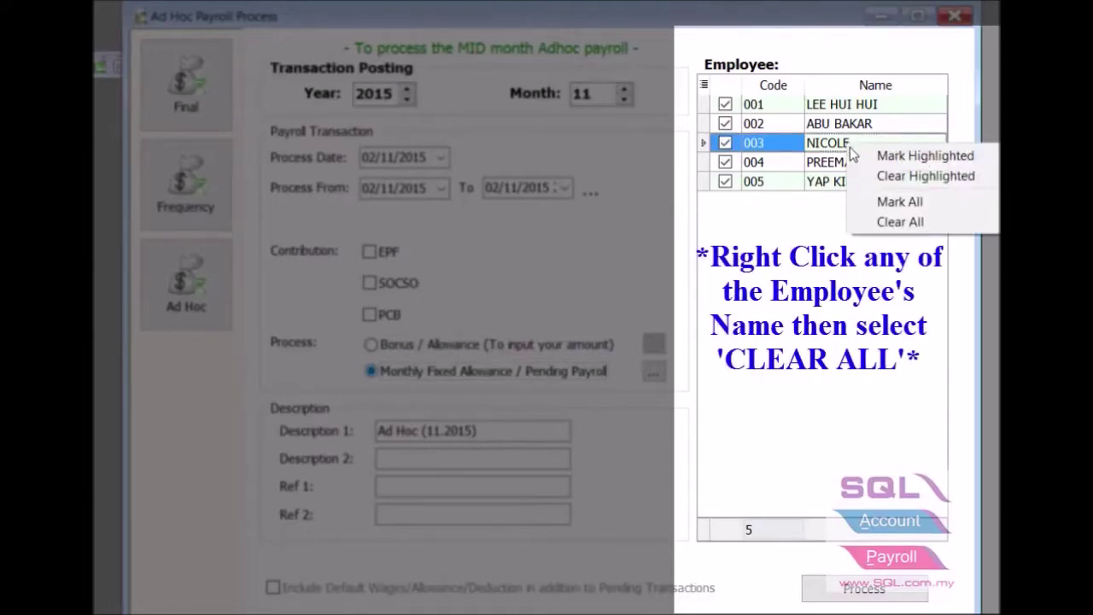
pyautogui.click(880, 224)
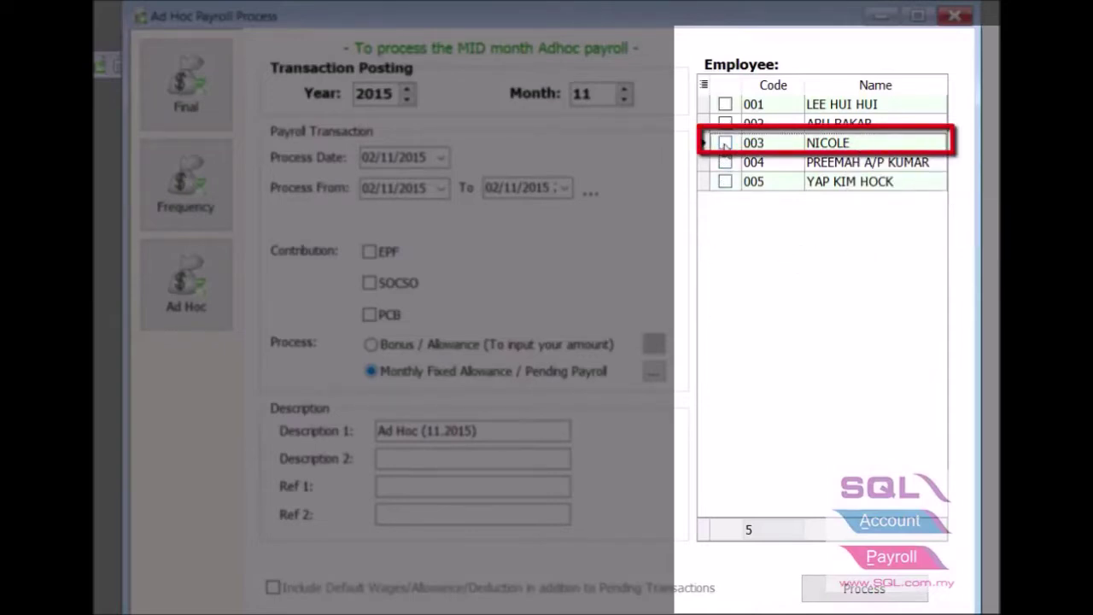
pyautogui.click(724, 143)
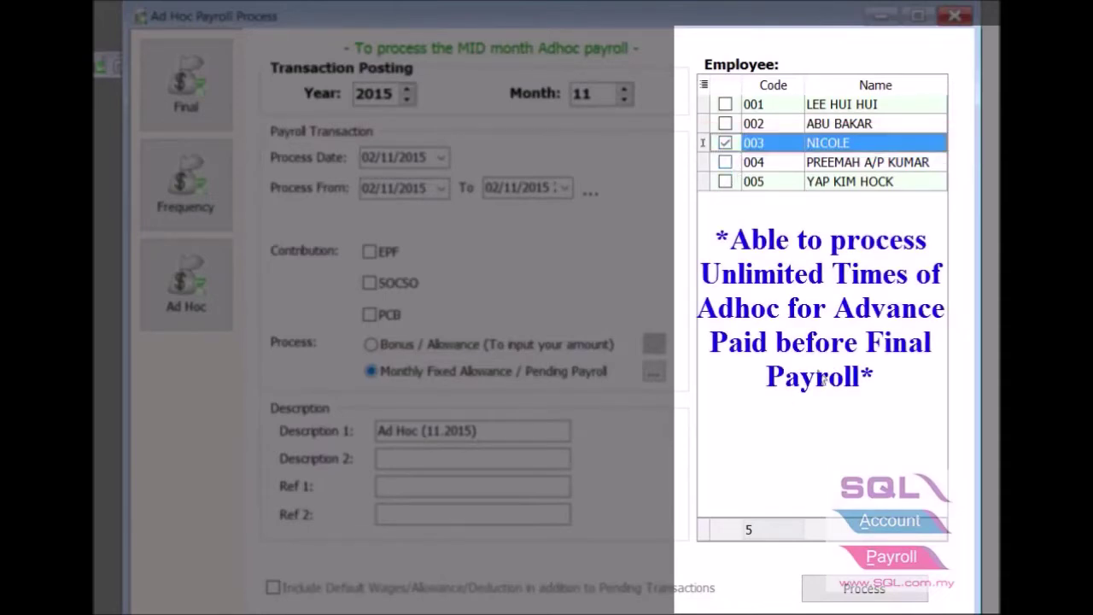
pyautogui.click(861, 596)
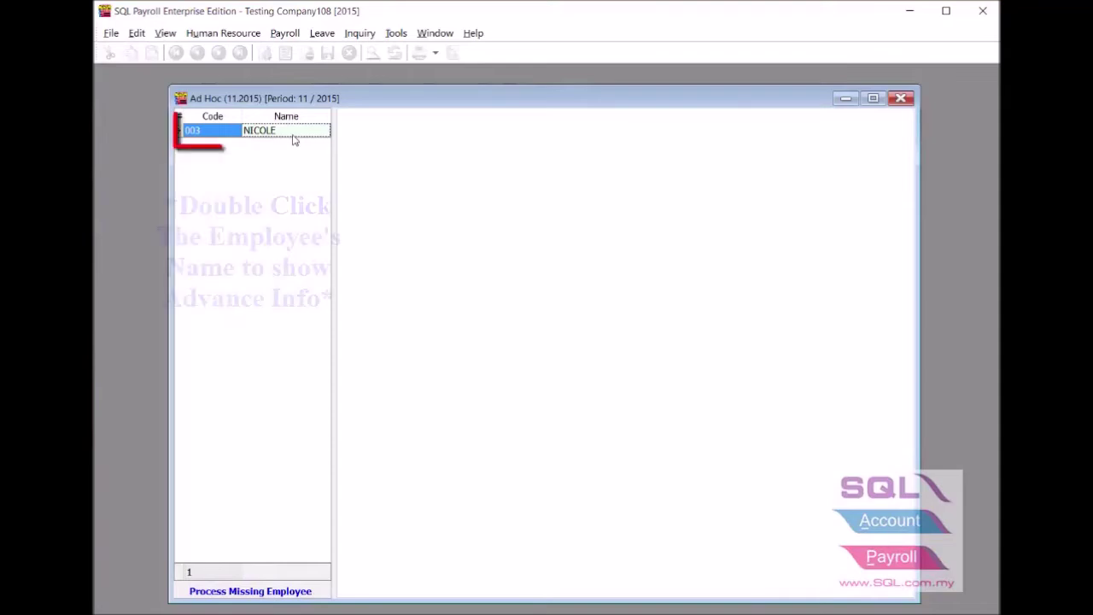
# Save employee 003's ad hoc pay of 500.00 advance and preview the payslip.
pyautogui.doubleClick(293, 133)
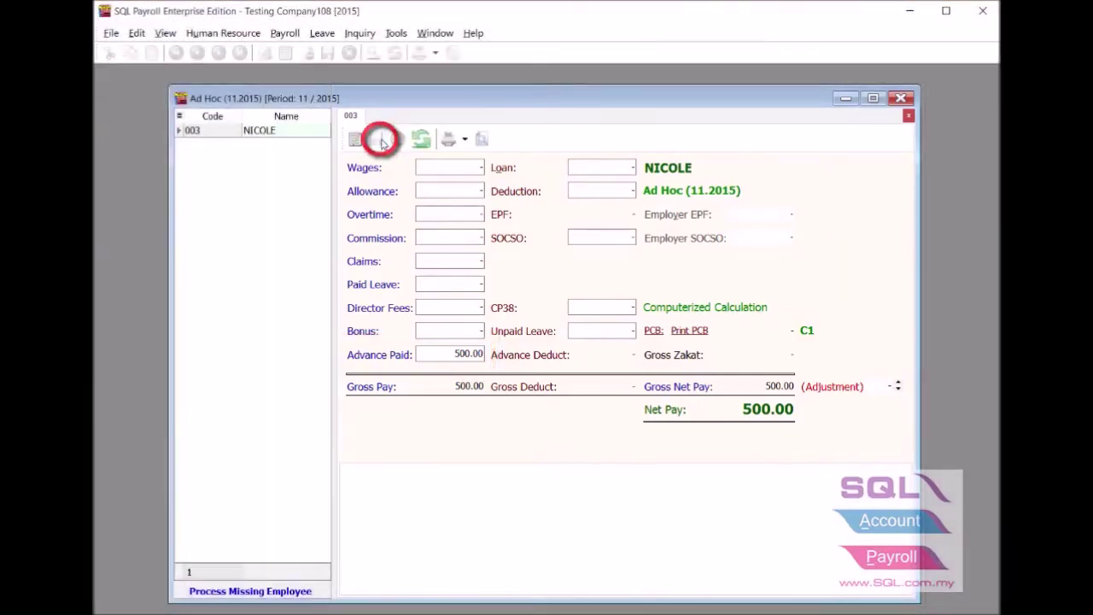
pyautogui.click(376, 139)
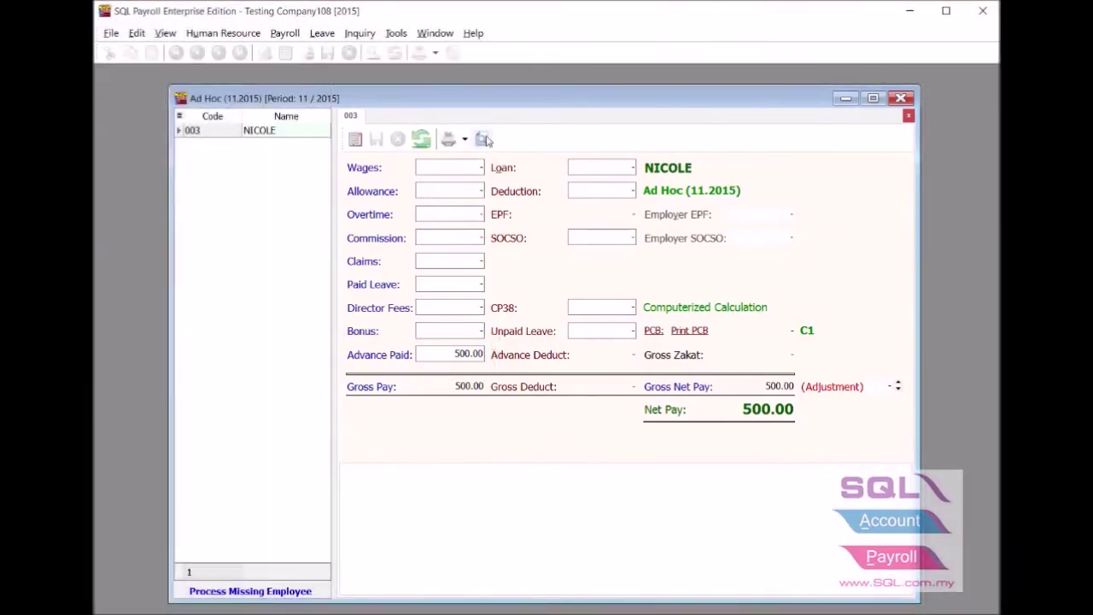
pyautogui.click(482, 138)
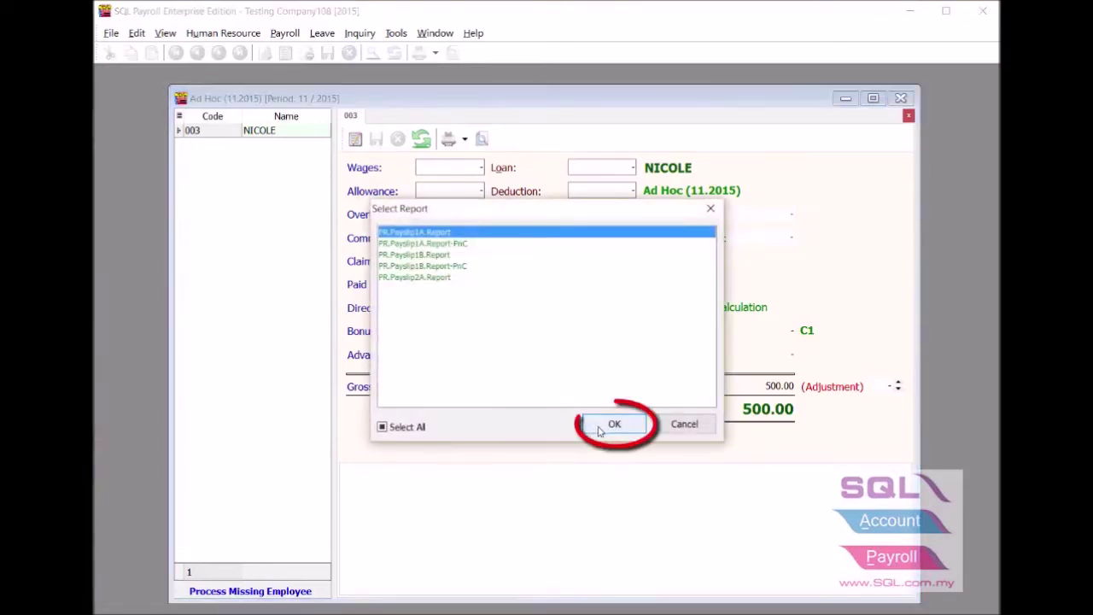
pyautogui.click(612, 425)
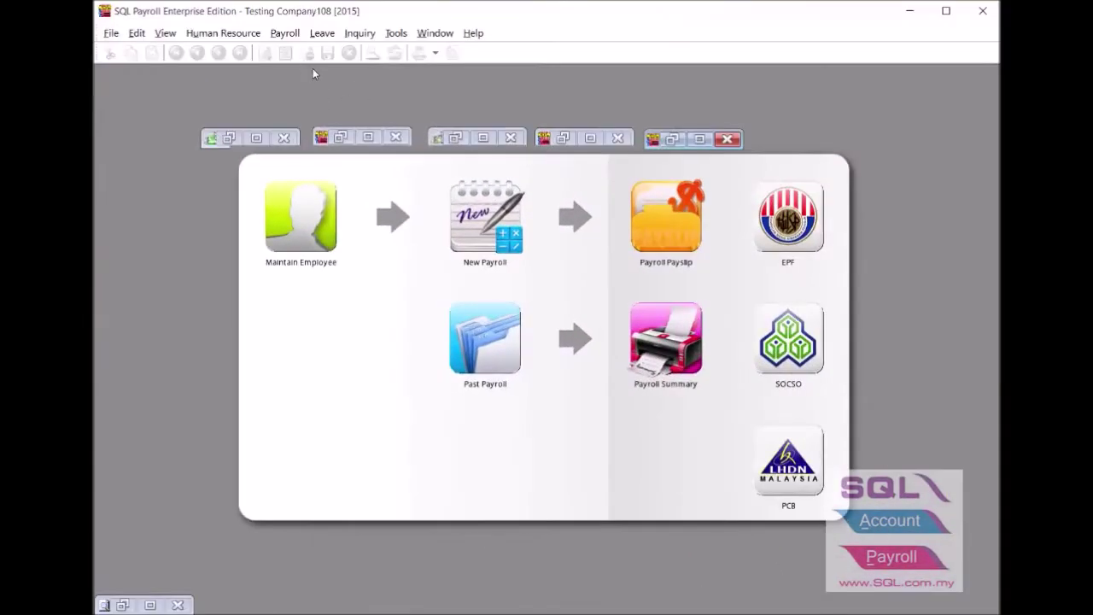
# Run the Nov 2015 Final payroll and view employee 003's 500.00 advance deduction, net 2,180.25.
pyautogui.click(285, 35)
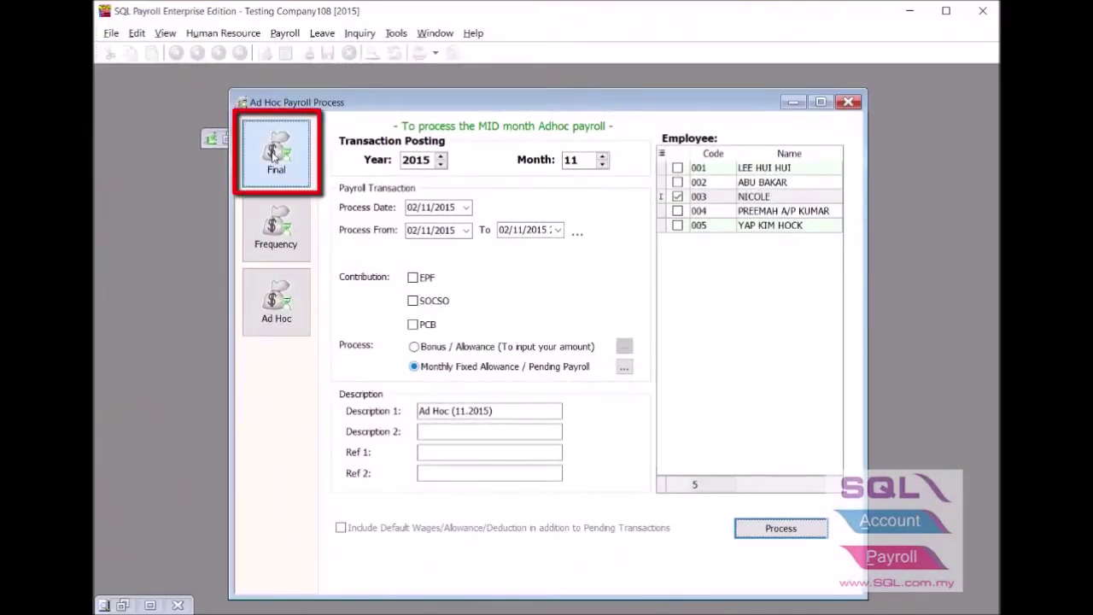
pyautogui.click(274, 158)
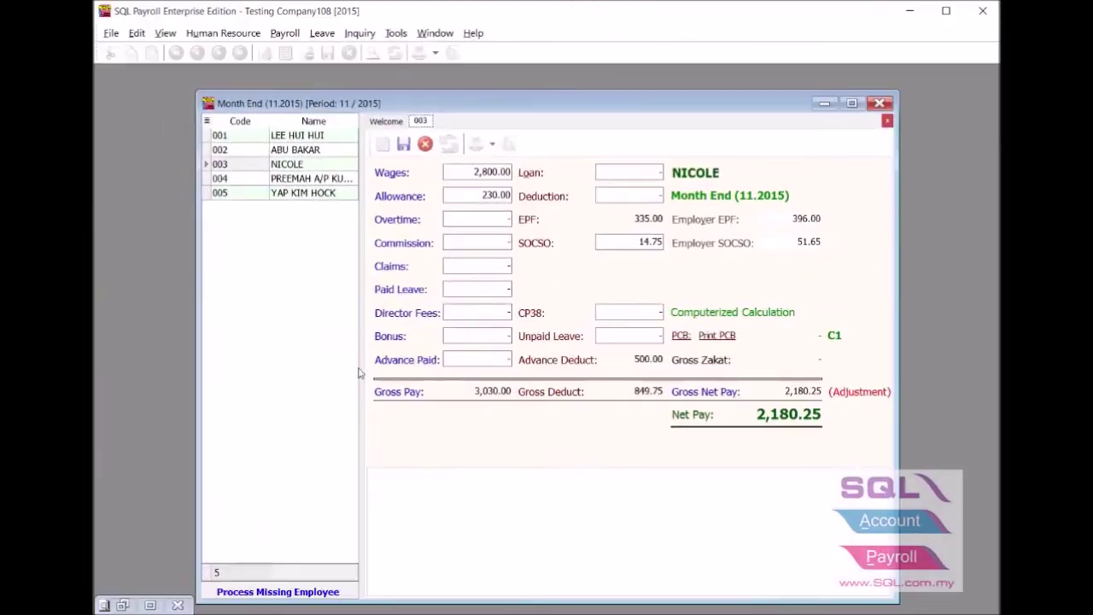
pyautogui.click(311, 168)
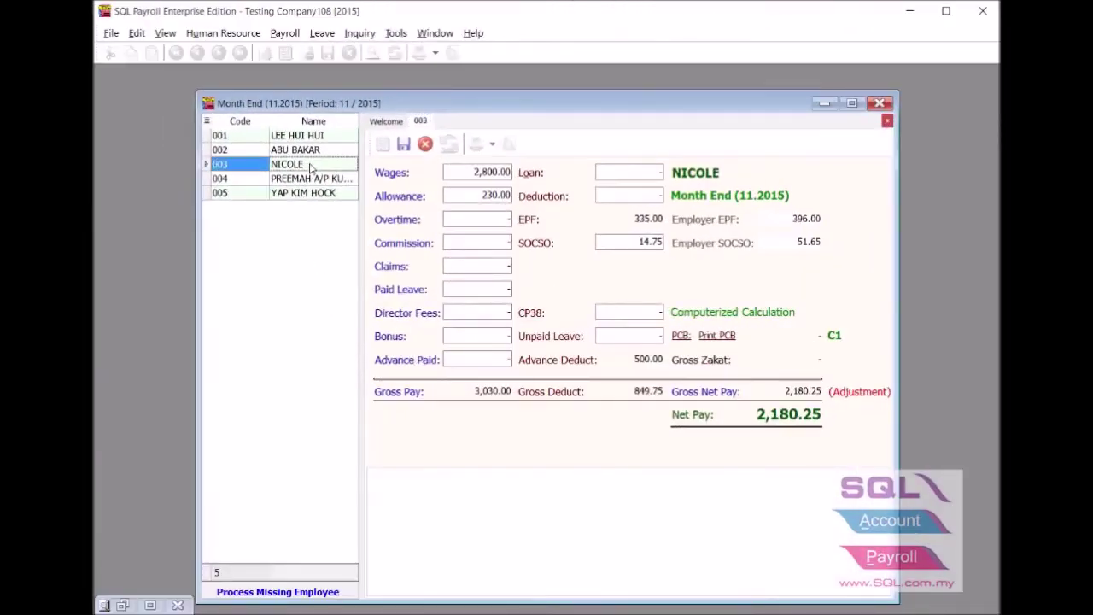